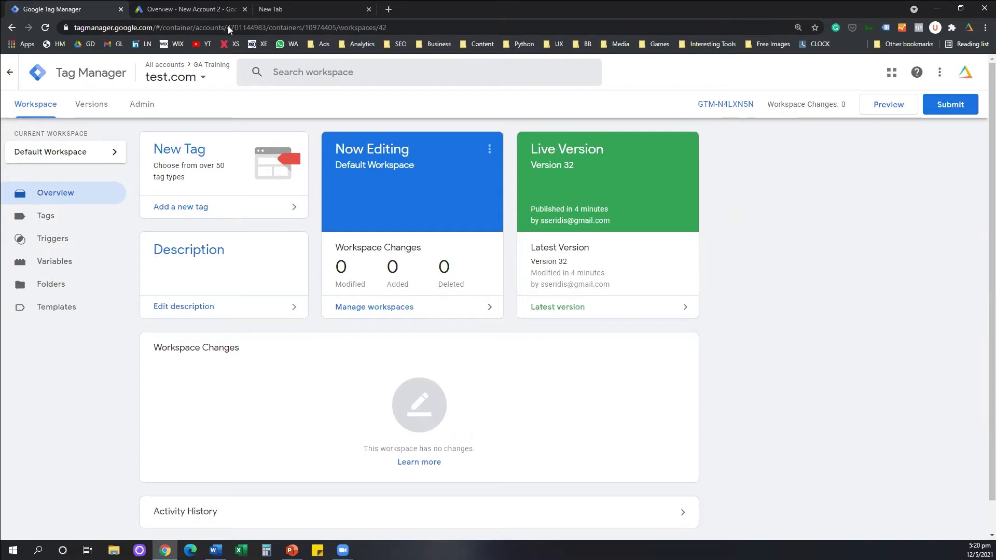
Move from the Tag Manager workspace to the Google Ads 'Overview - New Account 2' tab.
key("ctrl+Tab")
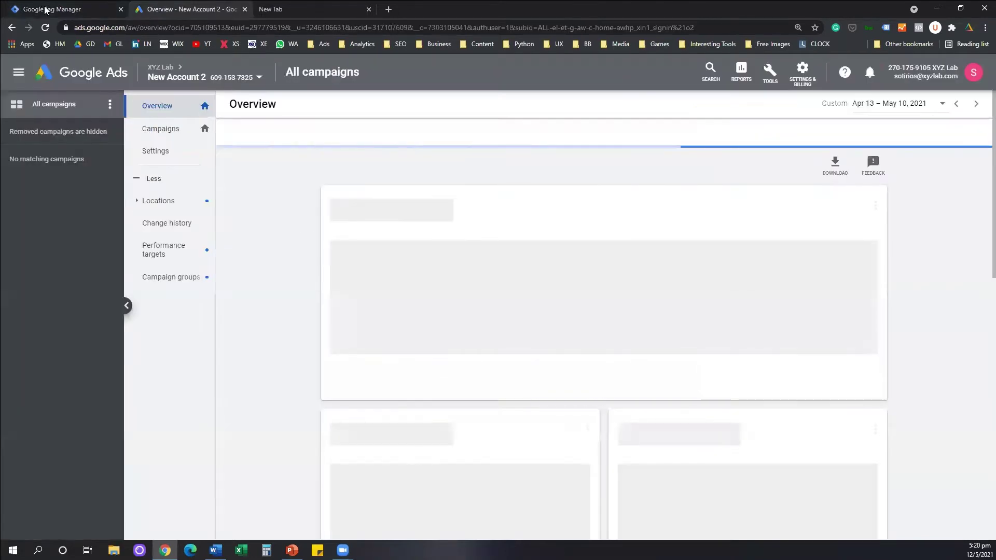
left_click(73, 10)
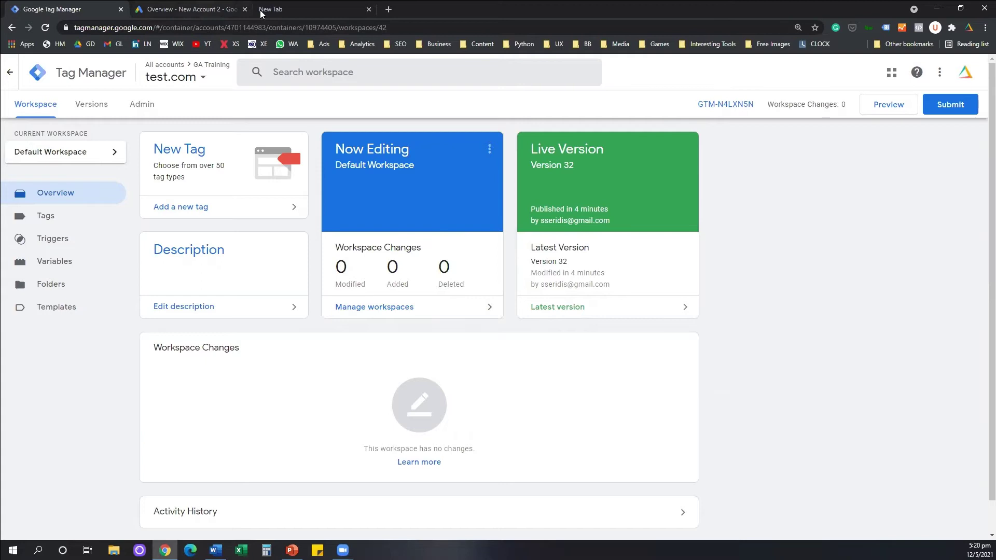
left_click(227, 15)
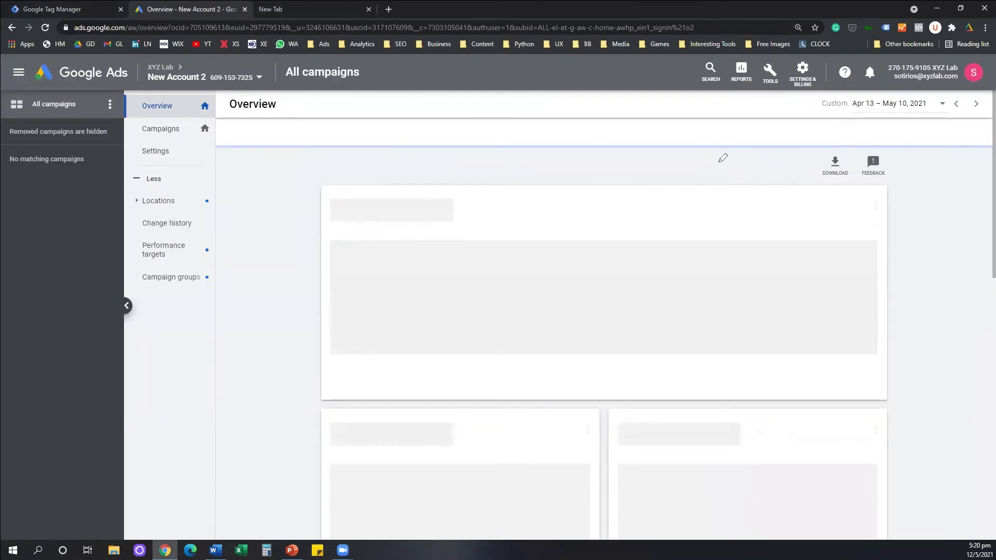
Open the Tools & Settings (wrench) menu from the Google Ads top bar.
mouse_move(718, 163)
left_mouse_down()
mouse_move(753, 125)
mouse_move(761, 96)
mouse_move(767, 109)
left_mouse_up()
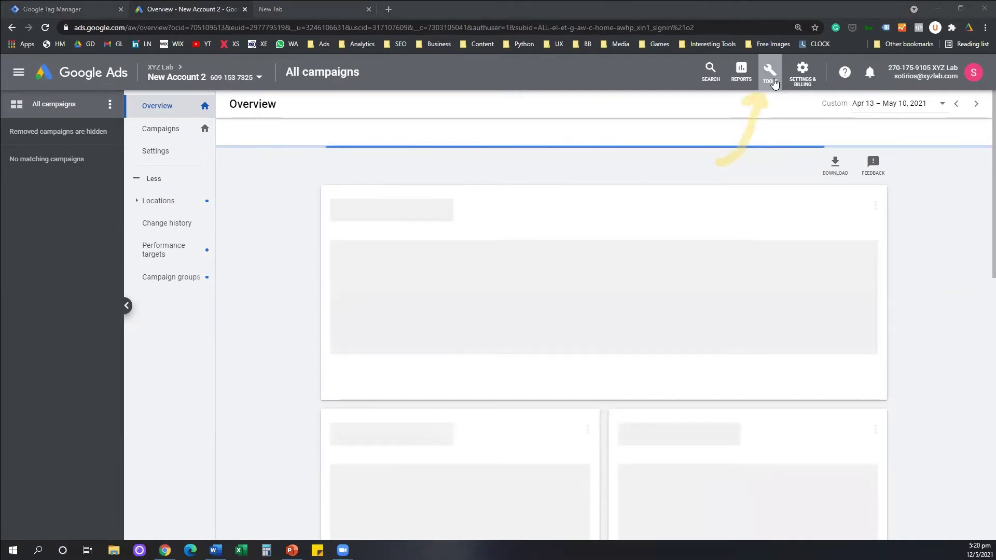
left_click(772, 82)
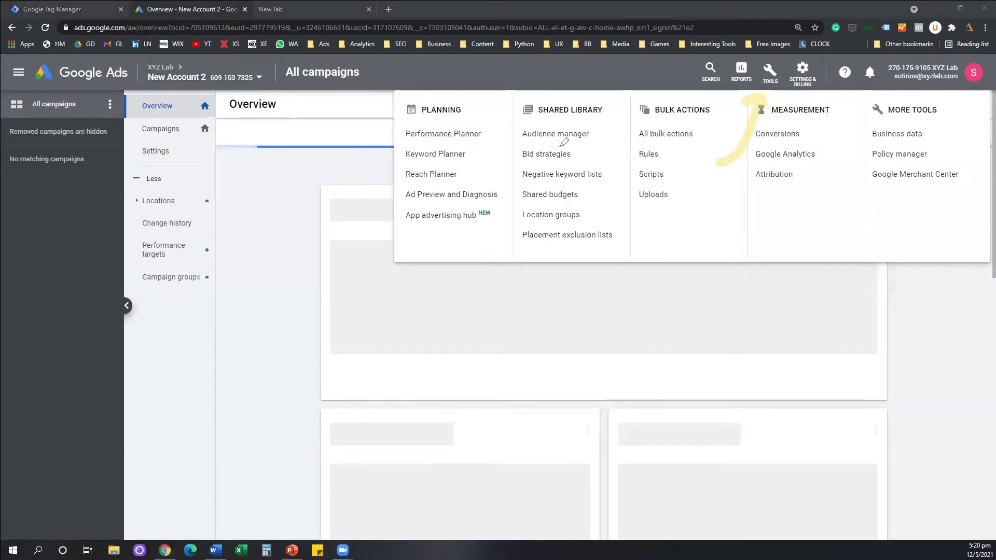
mouse_move(558, 147)
left_mouse_down()
mouse_move(516, 146)
mouse_move(597, 147)
left_mouse_up()
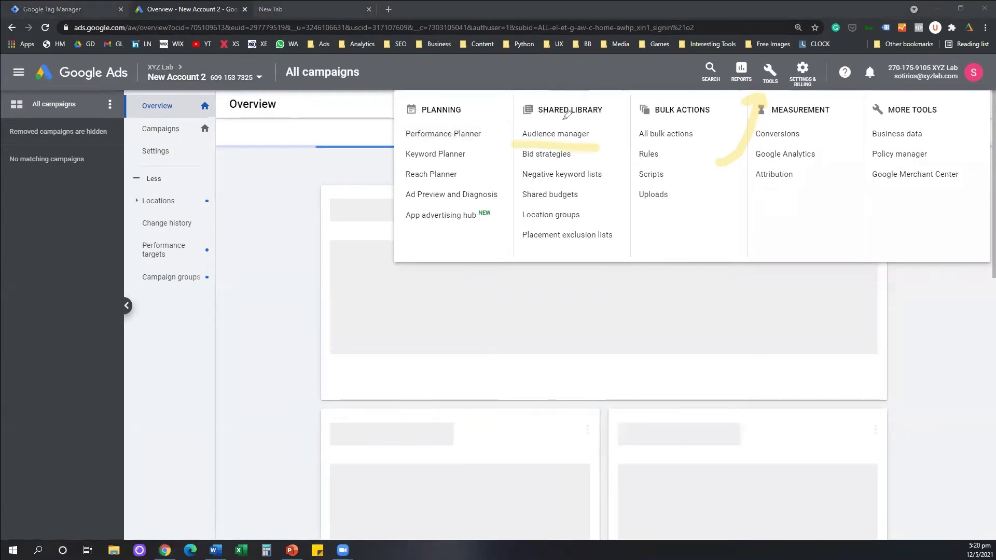
mouse_move(564, 109)
left_mouse_down()
mouse_move(563, 73)
mouse_move(549, 125)
mouse_move(506, 147)
left_mouse_up()
mouse_move(605, 141)
left_mouse_down()
mouse_move(608, 124)
mouse_move(599, 138)
left_mouse_up()
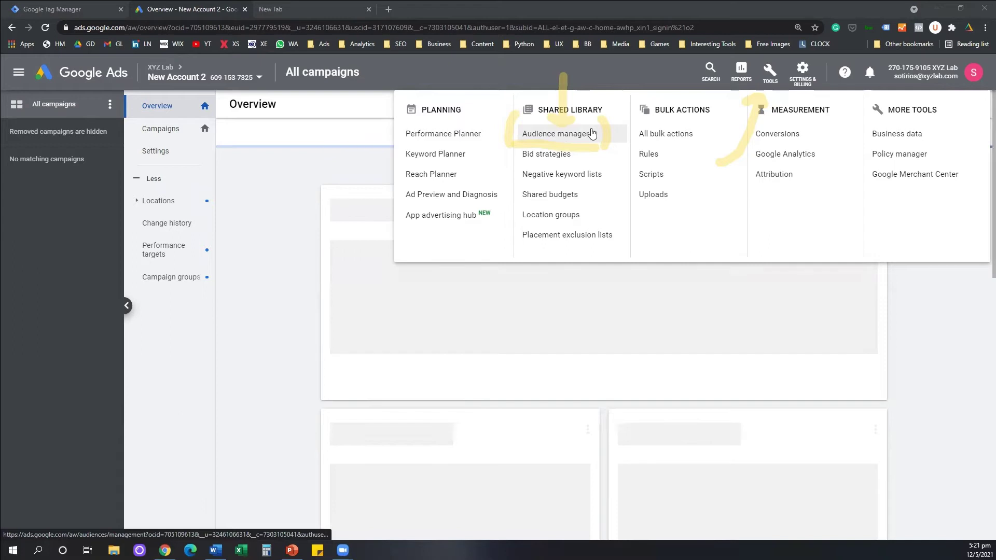
Go to Shared Library > Audience manager and show its Audience sources page.
left_click(555, 134)
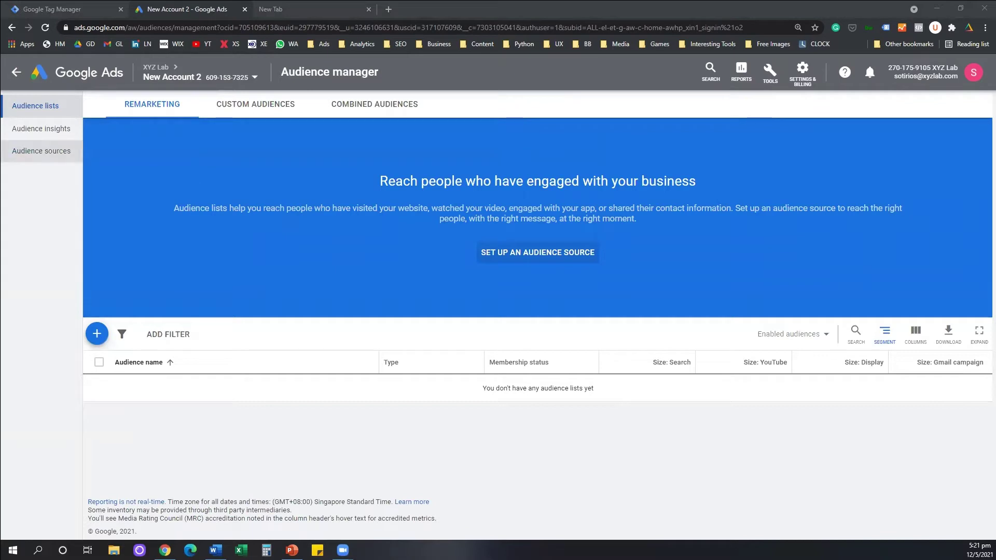
left_click(9, 161)
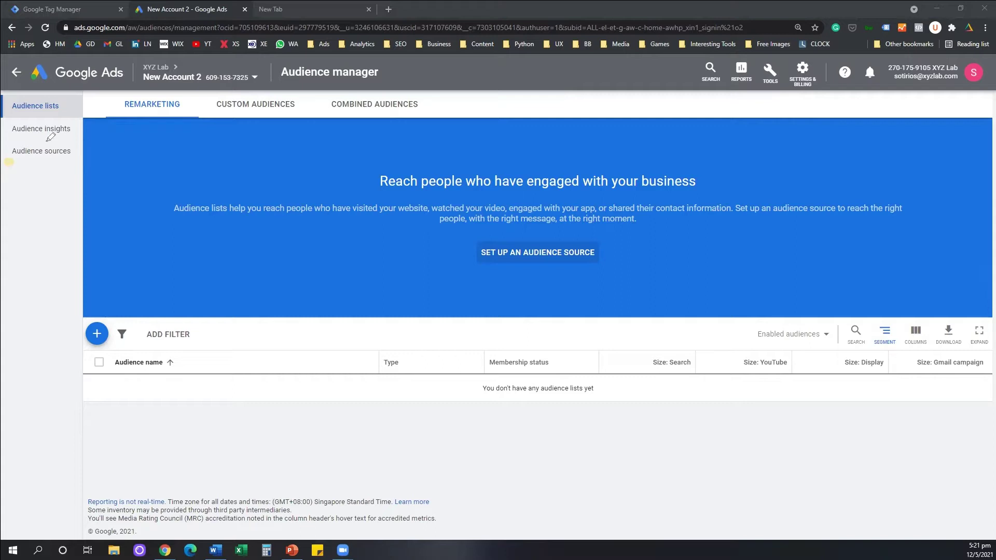
left_click_drag(8, 162, 11, 156)
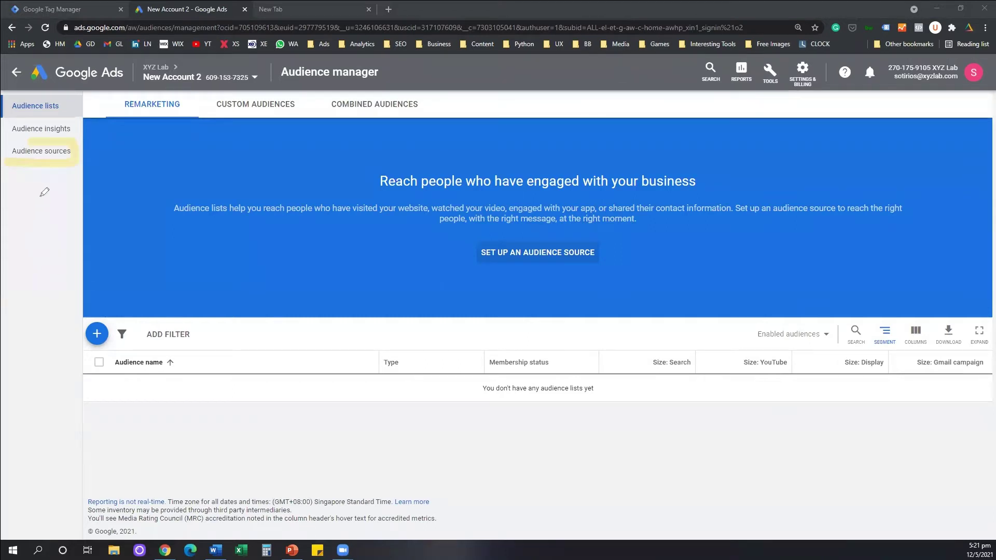
left_click_drag(38, 285, 46, 181)
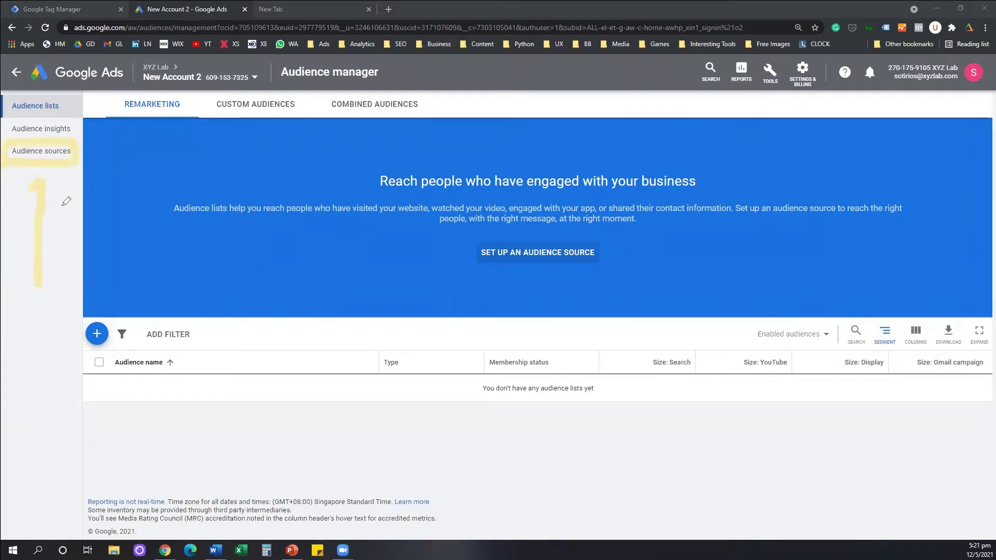
left_click(60, 161)
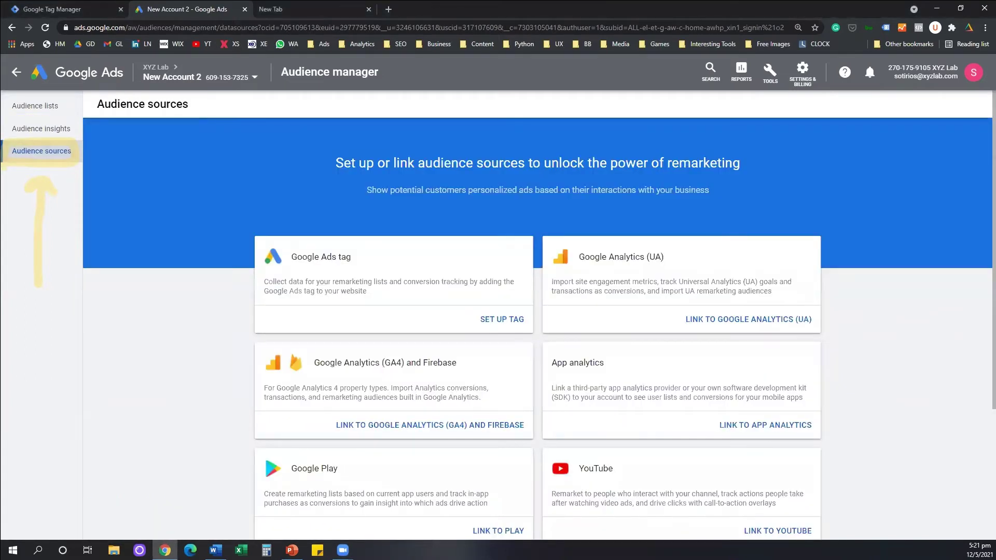
key("Escape")
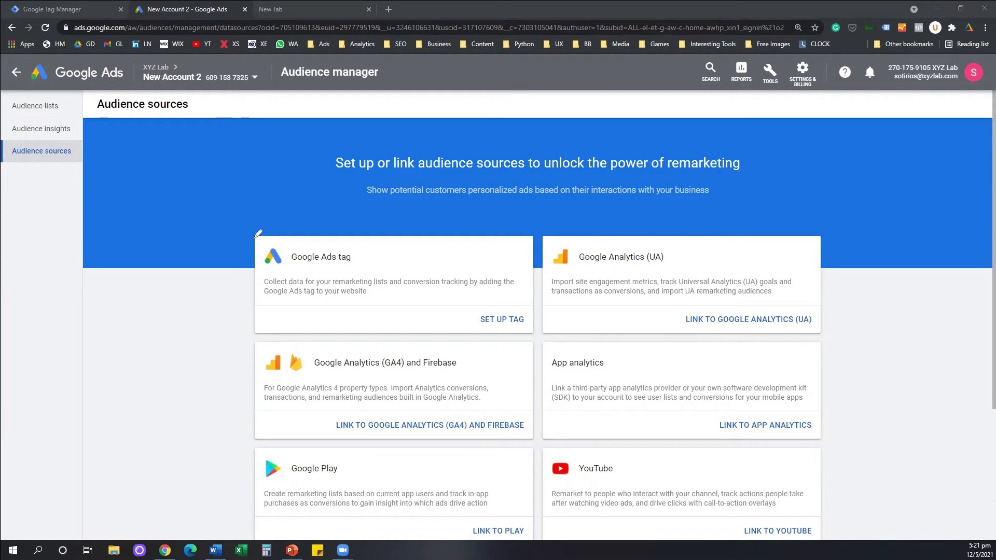
left_click_drag(258, 234, 536, 234)
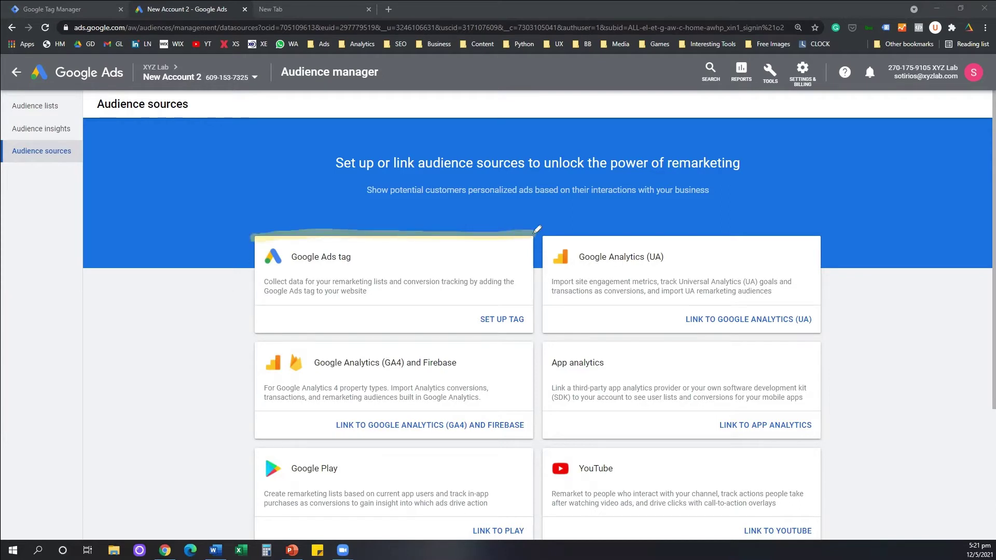
mouse_move(536, 270)
left_mouse_down()
mouse_move(537, 314)
mouse_move(504, 333)
mouse_move(274, 331)
mouse_move(255, 290)
mouse_move(253, 228)
left_mouse_up()
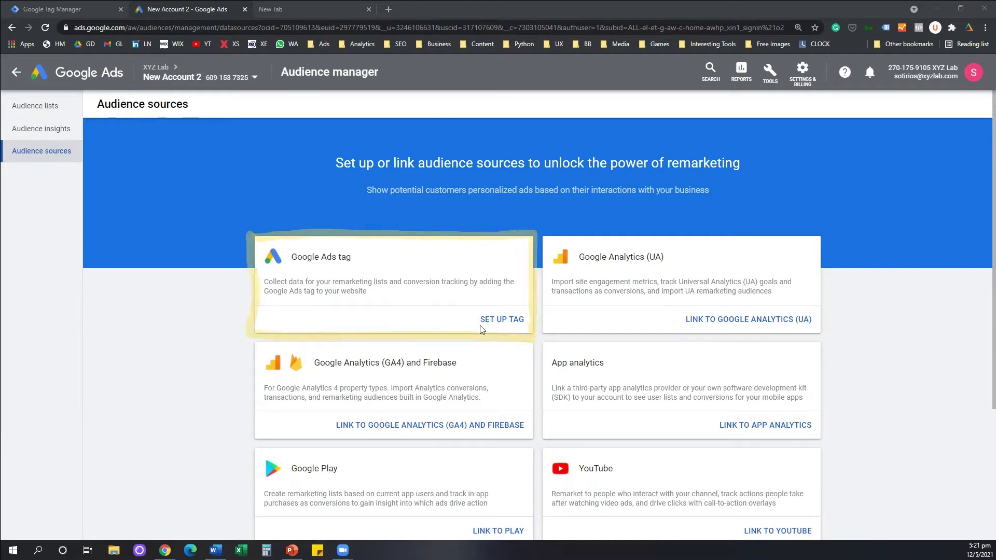
key("shift+Right")
Set up the Google Ads tag source to collect only general website visit data.
left_click(518, 327)
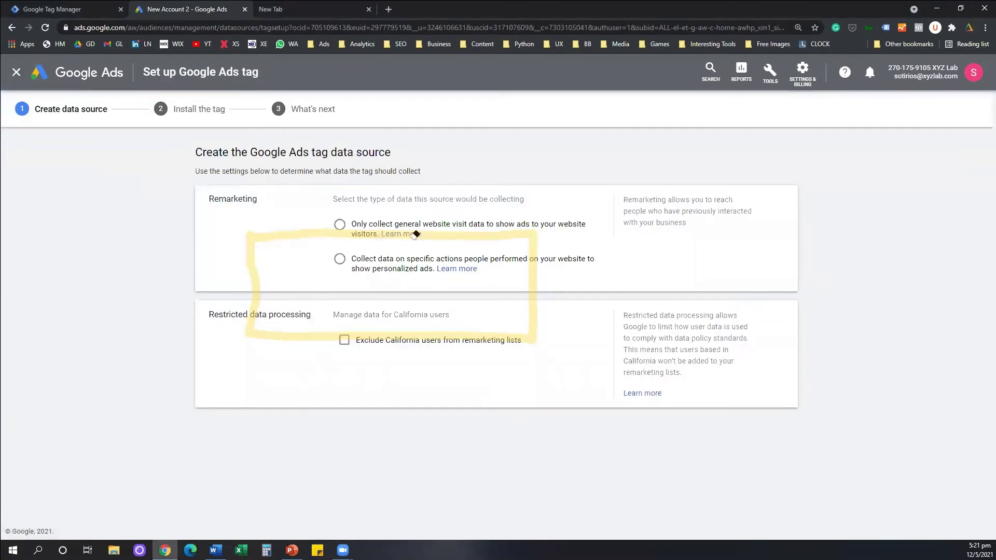
key("Escape")
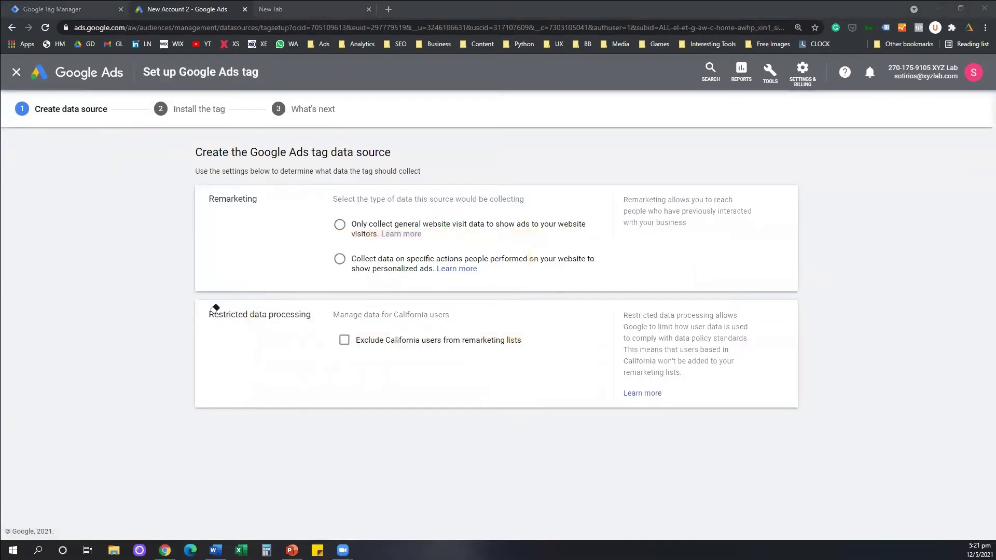
left_click(339, 233)
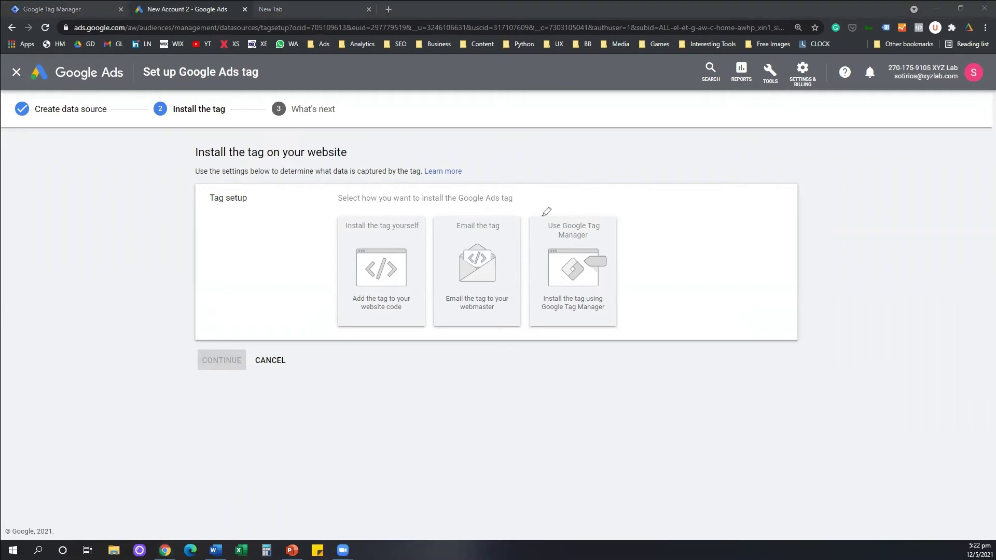
Choose 'Use Google Tag Manager' as the tag installation method.
mouse_move(524, 214)
left_mouse_down()
mouse_move(618, 212)
mouse_move(620, 325)
left_mouse_up()
mouse_move(560, 323)
left_mouse_down()
mouse_move(531, 325)
mouse_move(524, 213)
left_mouse_up()
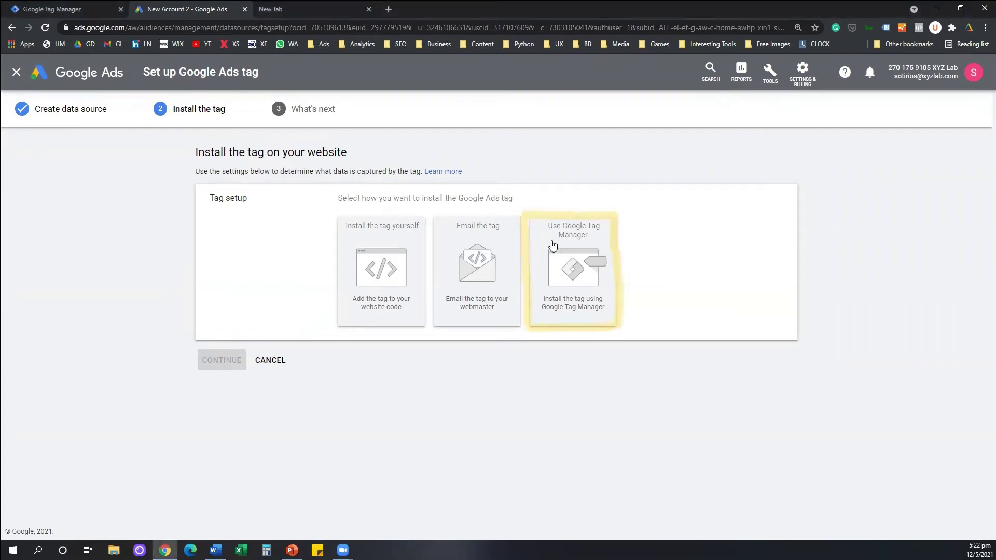
left_click(539, 234)
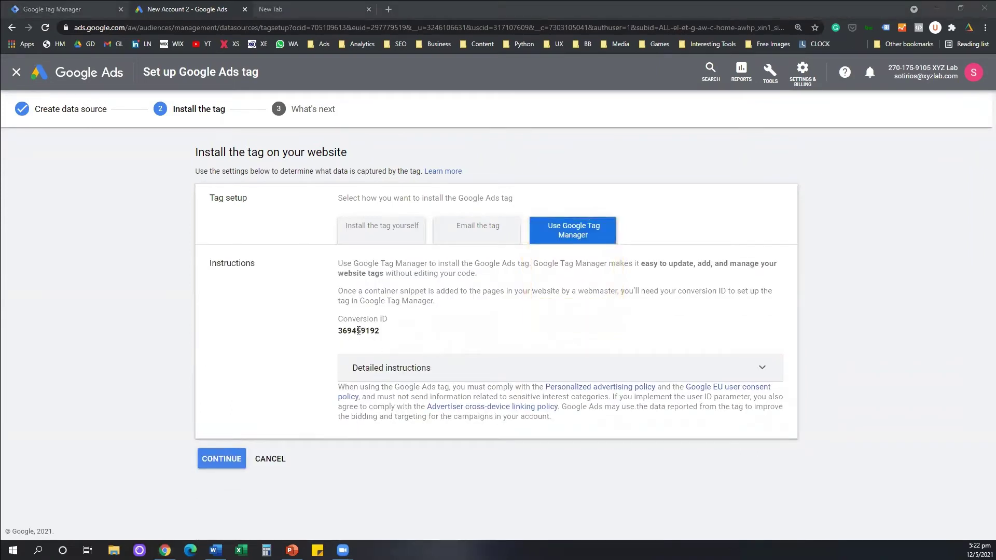
Select the displayed Conversion ID number and copy it.
left_click_drag(338, 330, 384, 331)
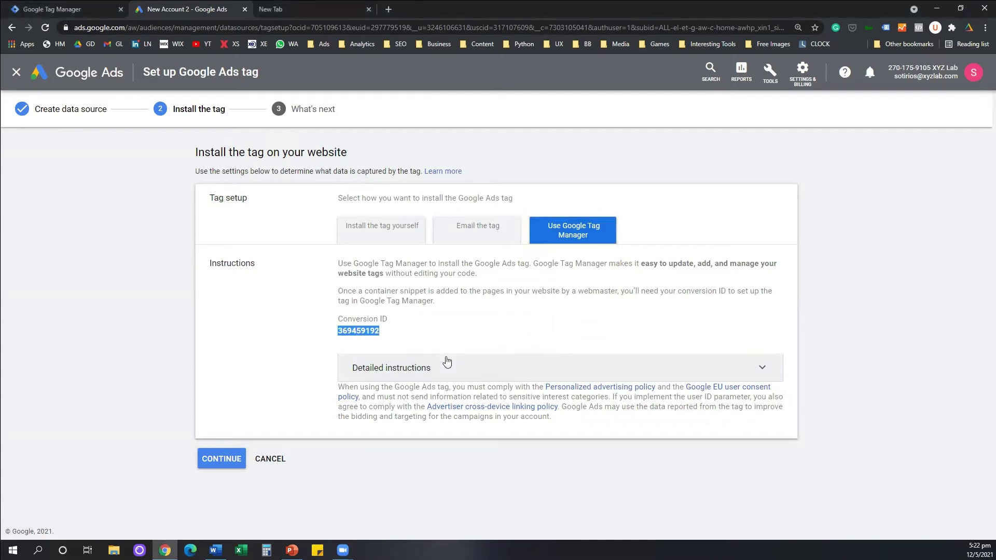
triple_click(376, 318)
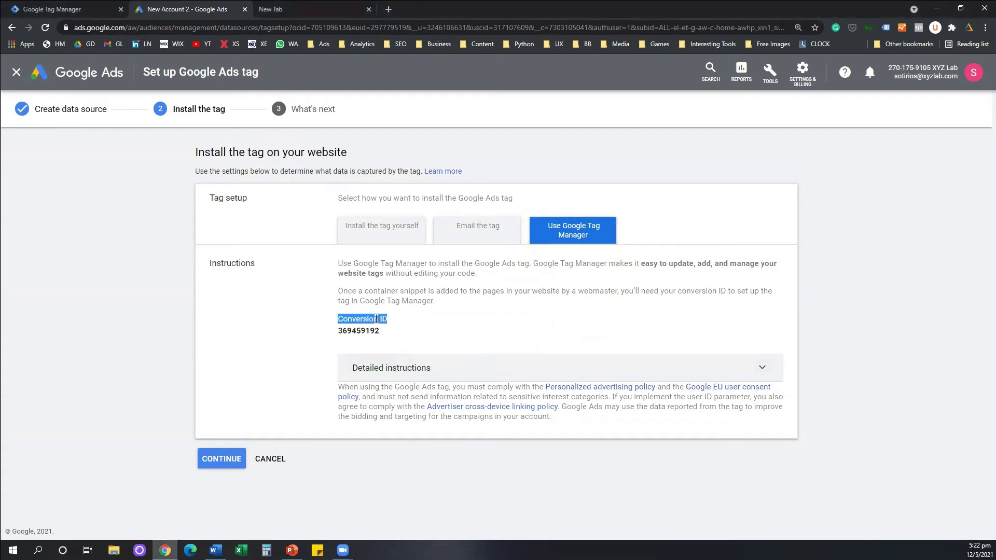
double_click(376, 331)
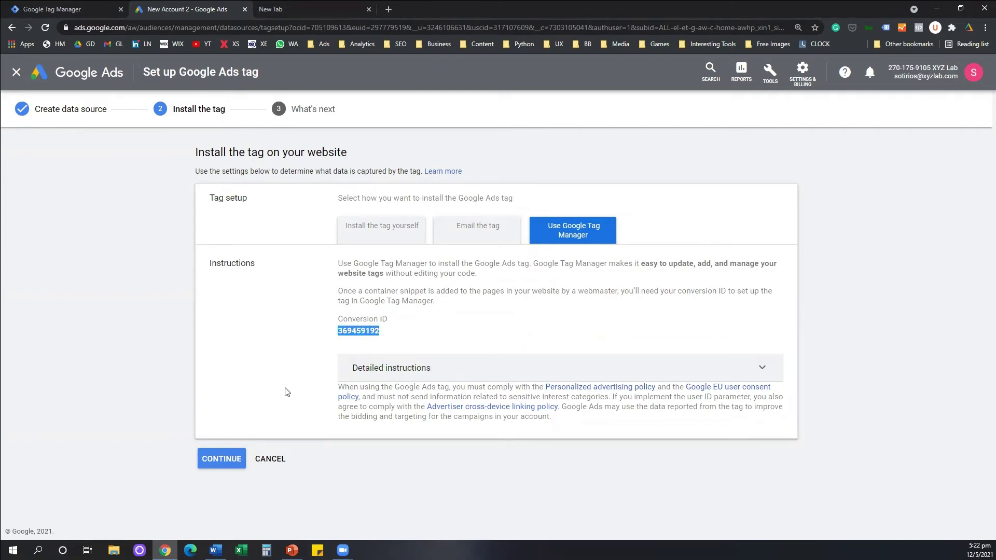
right_click(379, 336)
left_click(397, 336)
Finish the Google Ads tag setup wizard and return to the Tag Manager tab.
left_click(226, 459)
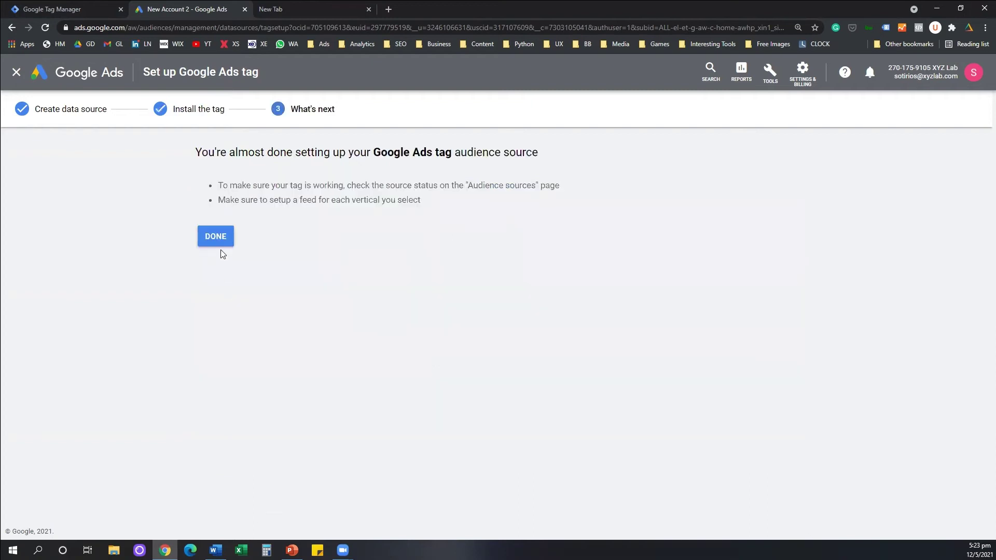
left_click(216, 236)
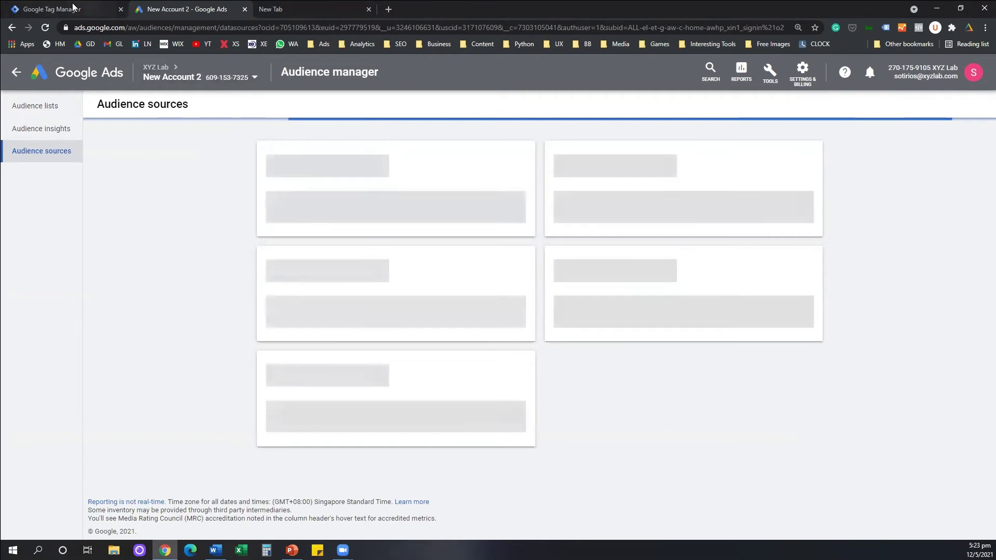
key("ctrl+Page_Up")
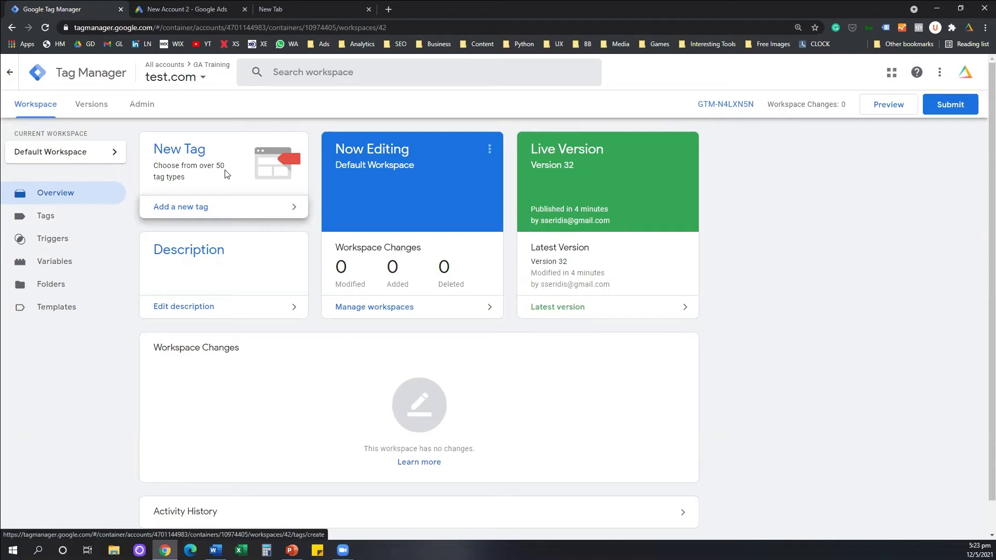
Create a new tag in the workspace and name it 'Google Ads Tag'.
left_click(191, 210)
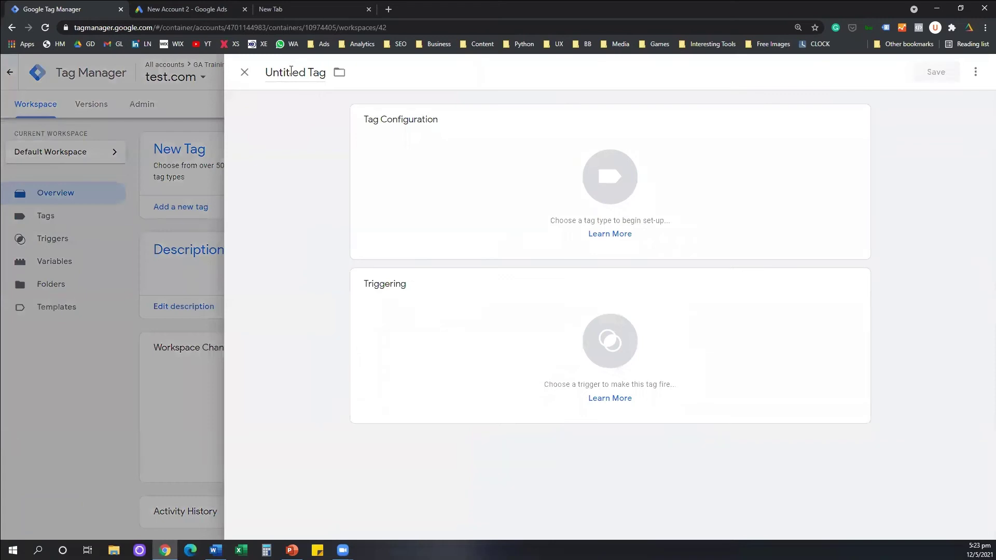
left_click(292, 70)
type("Google Ads Tag")
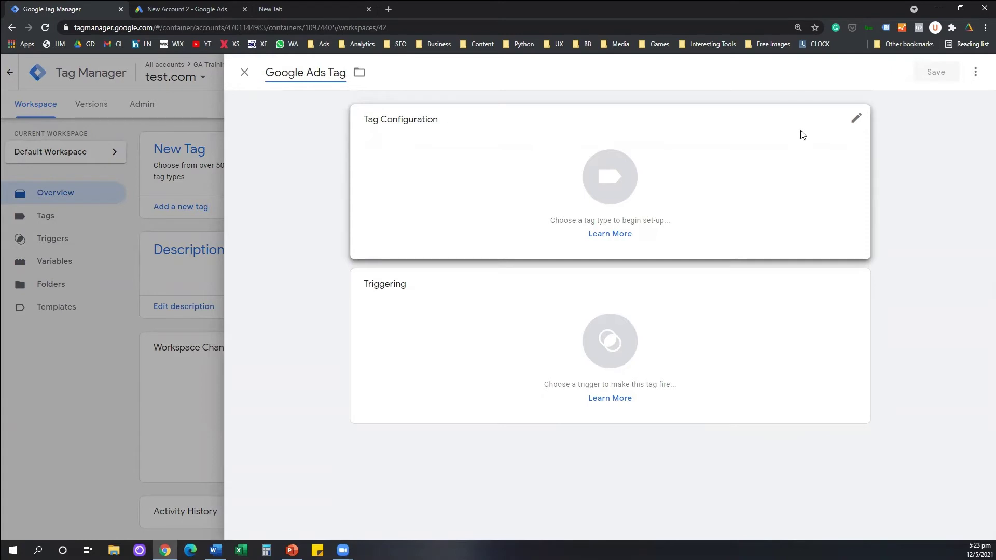
Make Google Ads Remarketing the tag type of 'Google Ads Tag'.
left_click(831, 193)
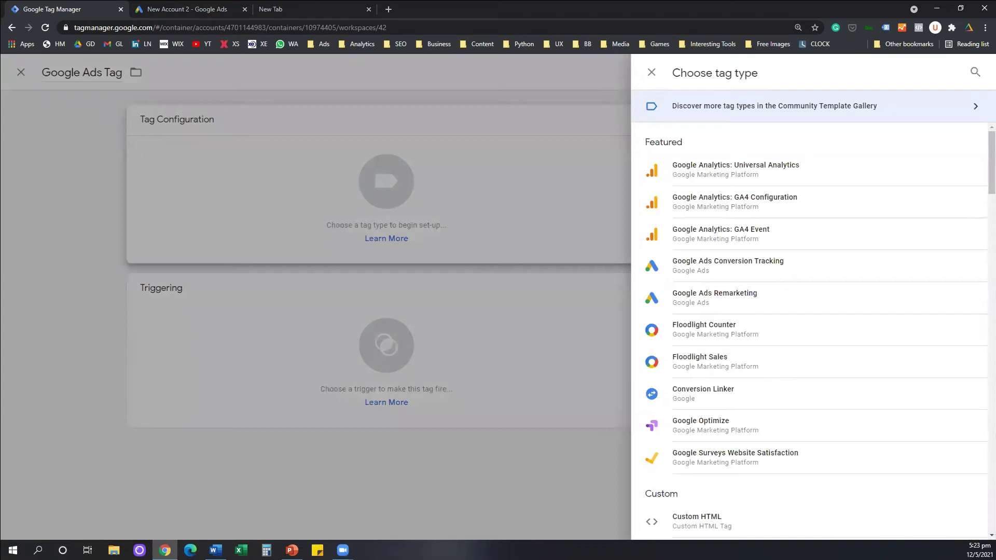
key("ctrl+2")
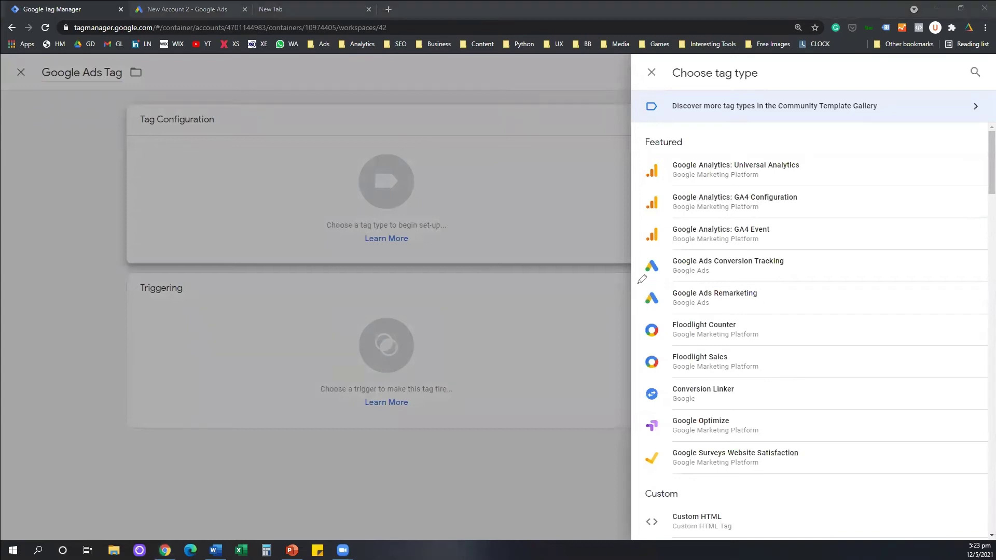
mouse_move(641, 280)
left_mouse_down()
mouse_move(636, 306)
mouse_move(772, 280)
mouse_move(778, 297)
mouse_move(775, 312)
mouse_move(679, 315)
mouse_move(668, 306)
left_mouse_up()
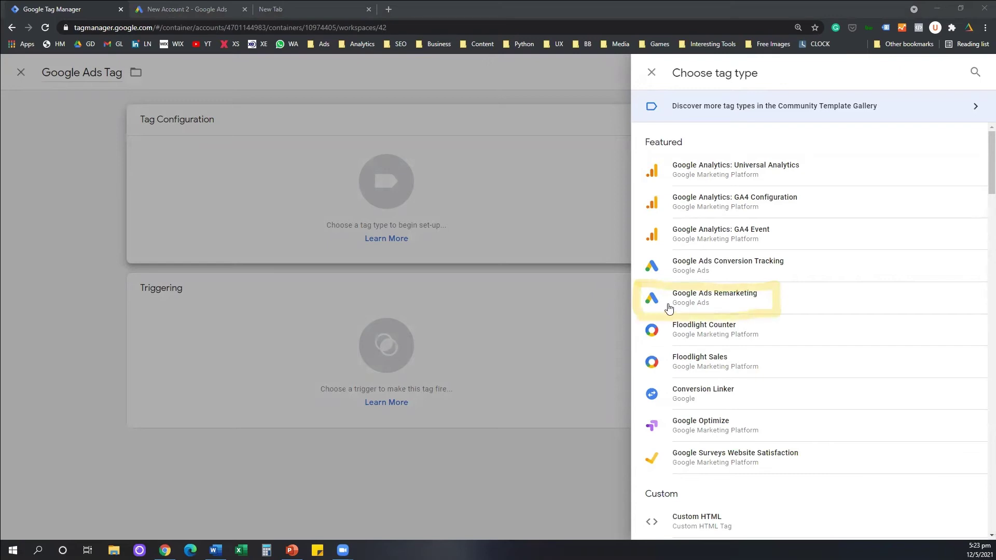
left_click(767, 292)
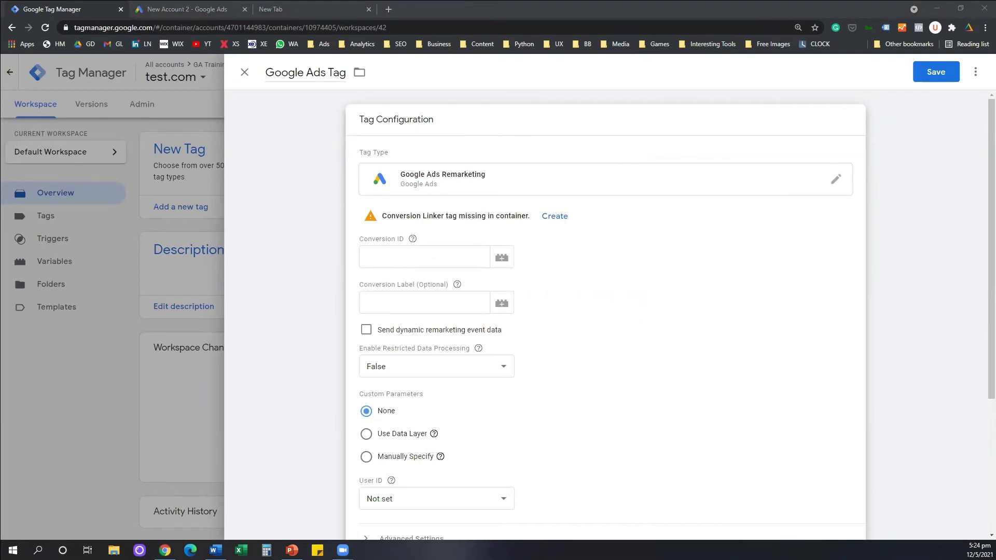
Paste the copied ID into the Conversion ID field and collapse the tag configuration.
left_click_drag(530, 256, 605, 250)
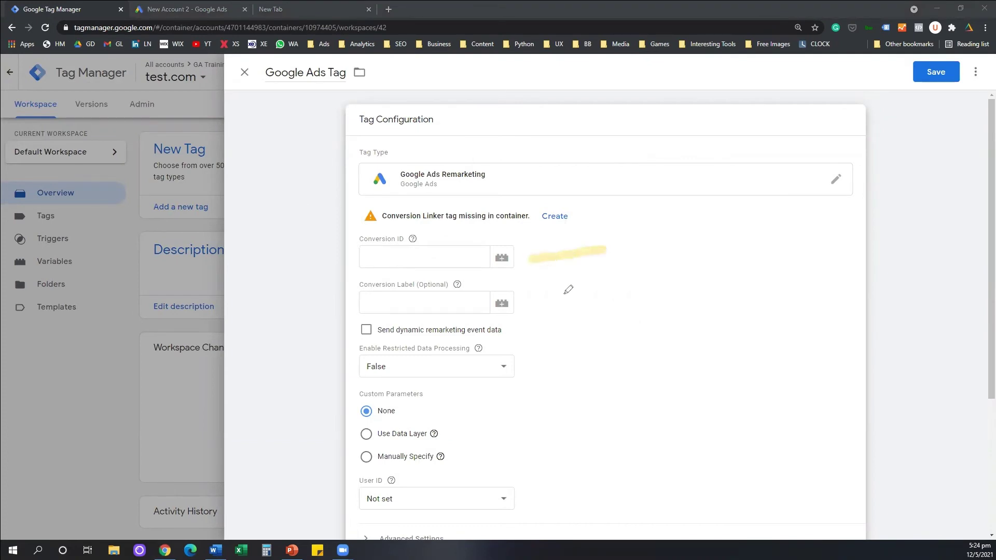
left_click_drag(540, 242, 544, 276)
key("ctrl+v")
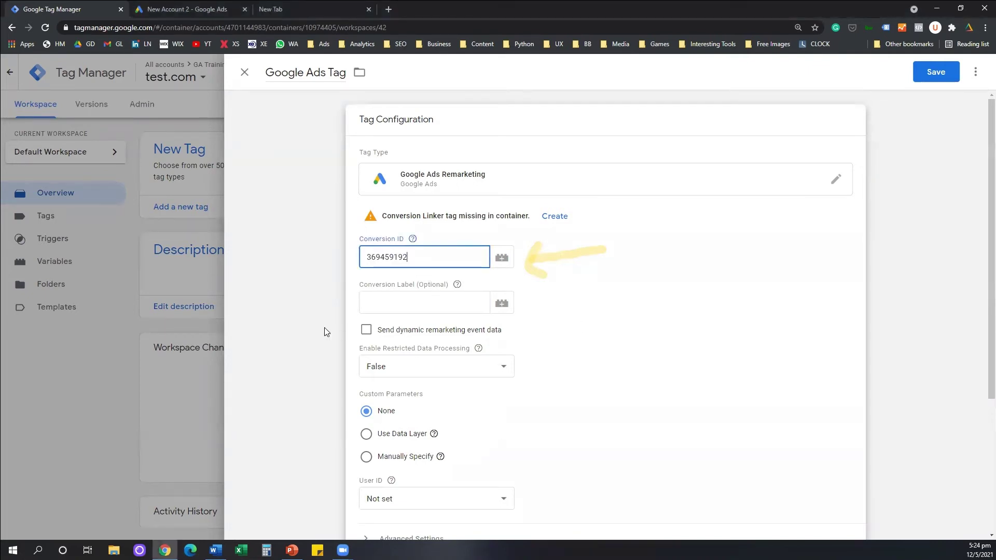
left_click(322, 330)
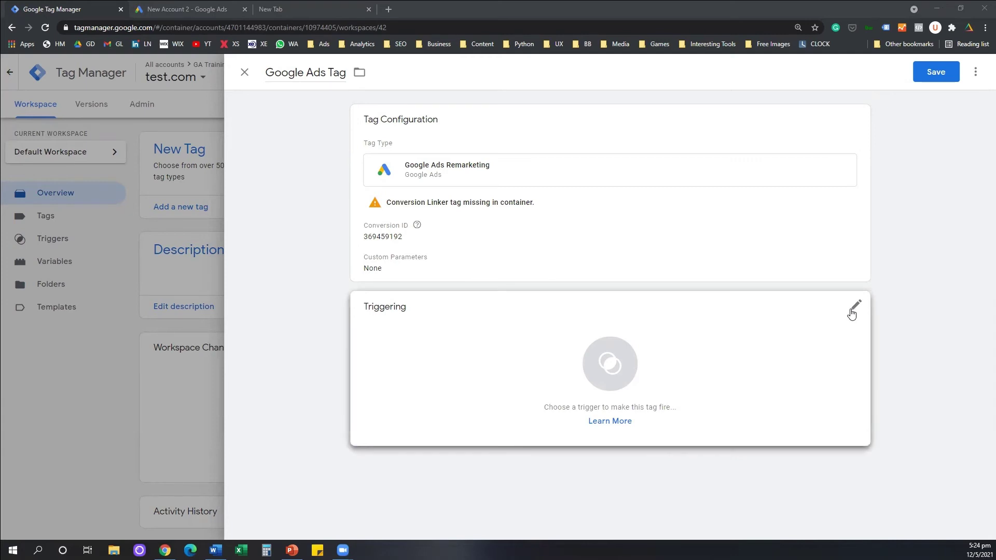
Attach the All Pages trigger to the Google Ads Tag's triggering.
left_click(851, 310)
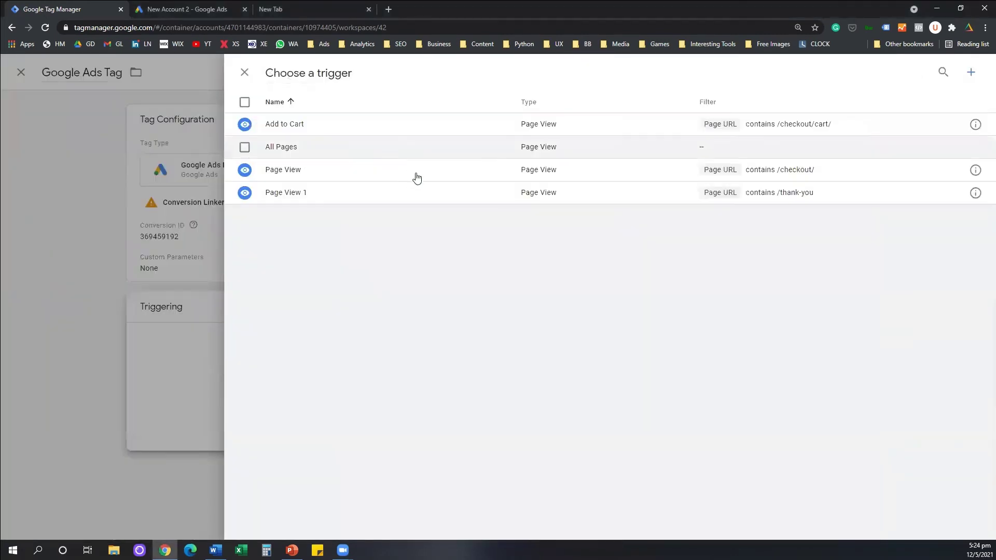
left_click(410, 149)
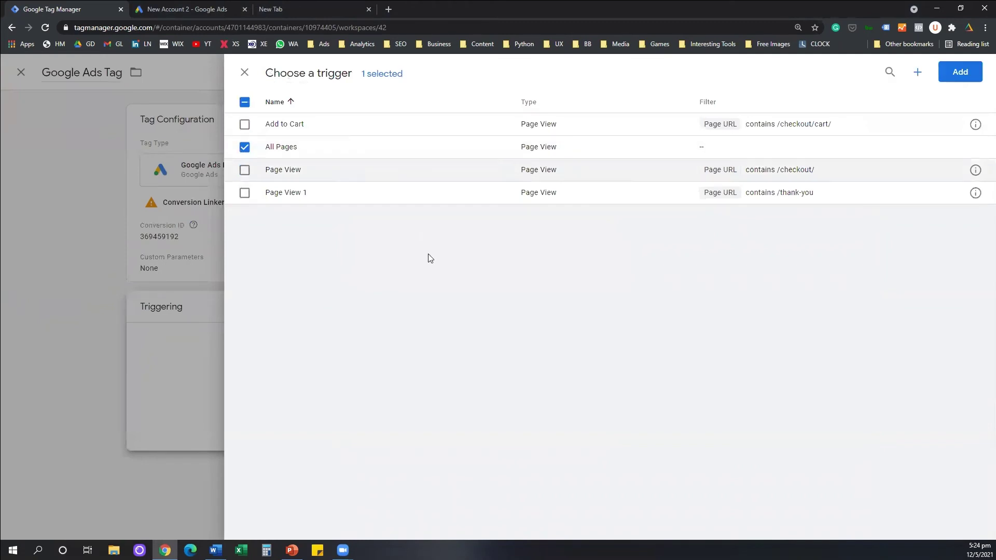
left_click(972, 75)
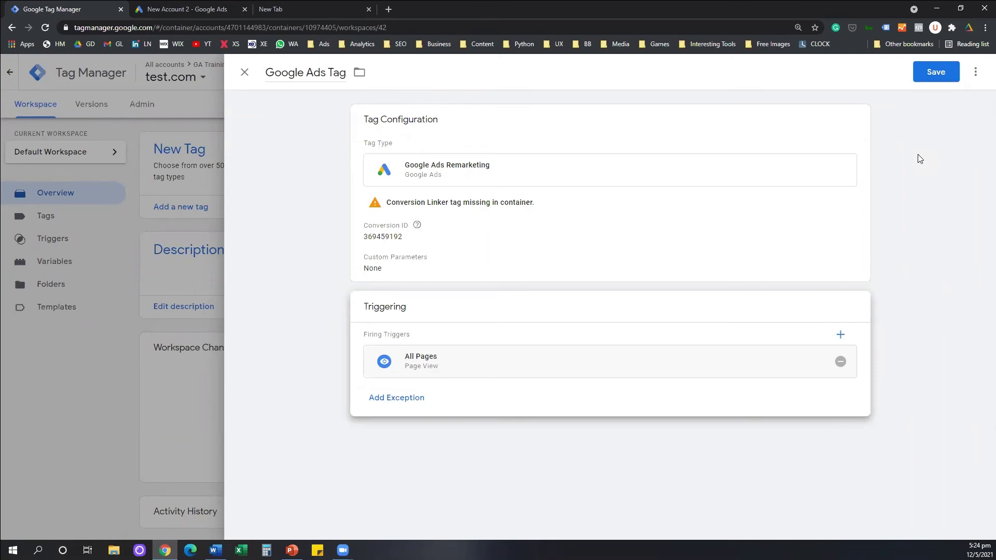
Save the Google Ads Tag, publish it as live Version 33, and return to the workspace overview.
left_click(932, 82)
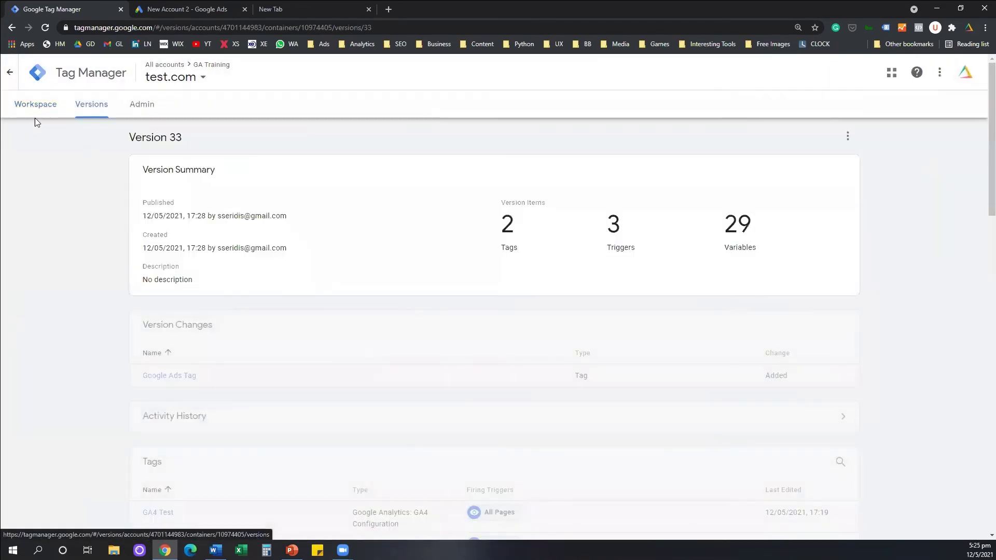
left_click(46, 115)
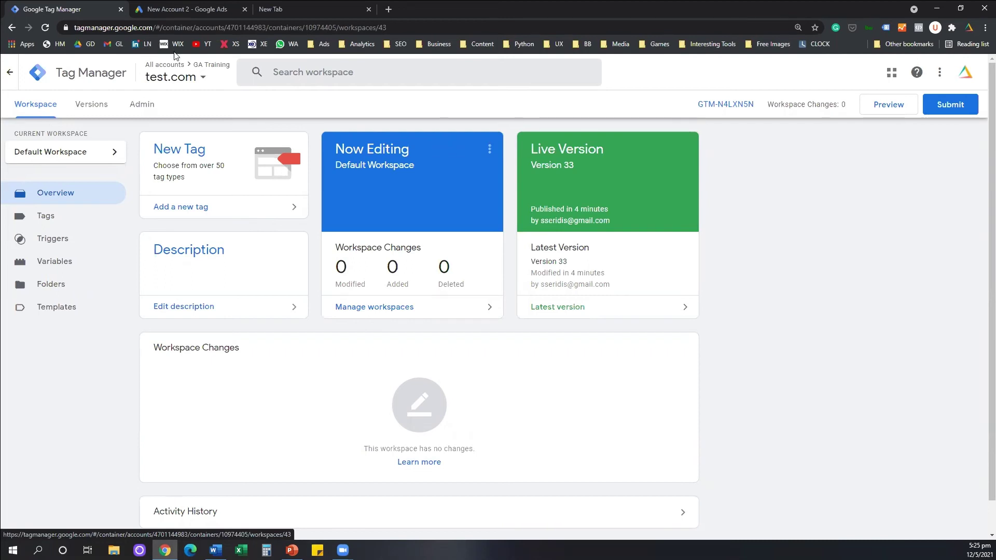
In Google Ads, reach Audience sources through Tools and locate the Google Ads tag source.
left_click(202, 11)
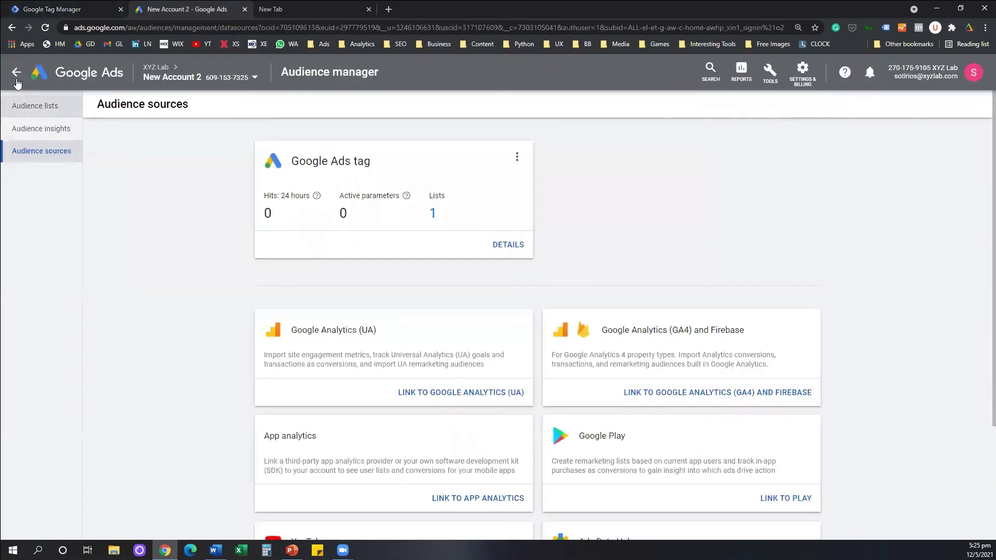
left_click(16, 77)
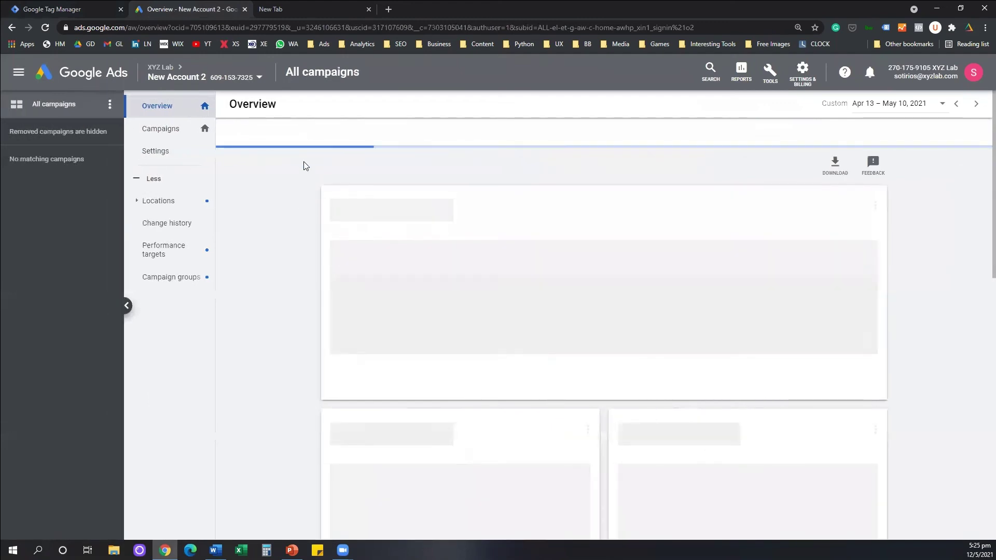
left_click(770, 91)
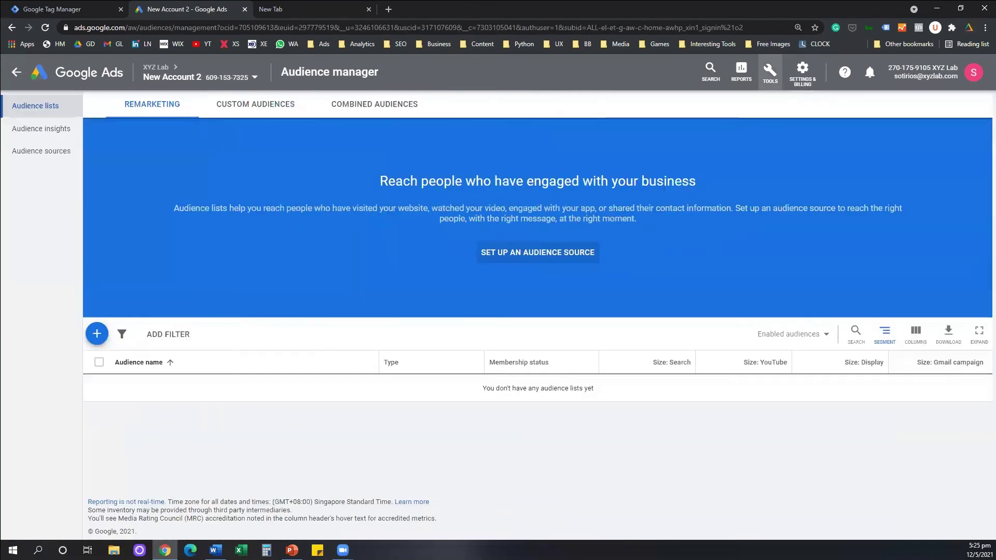
left_click_drag(60, 321, 43, 175)
left_click(54, 160)
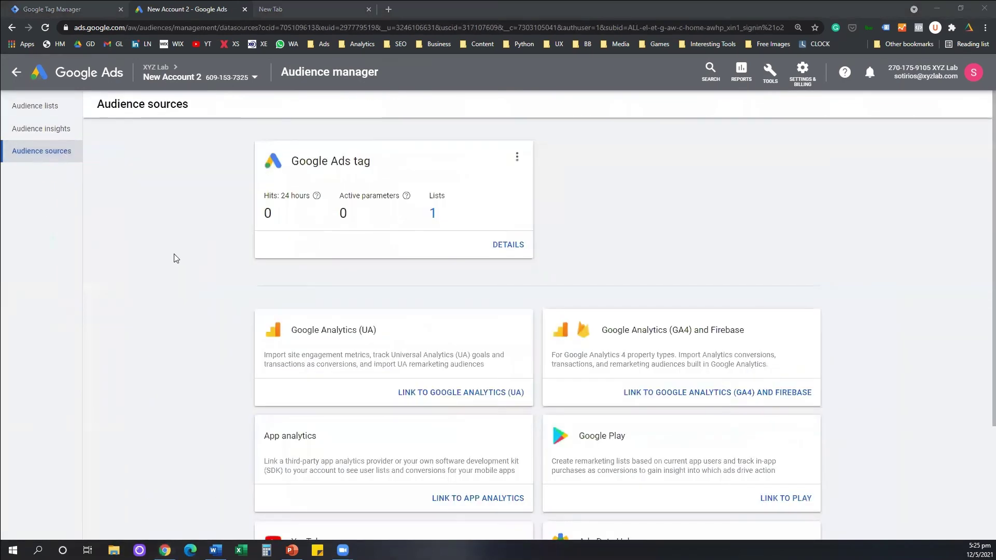
left_click_drag(306, 159, 387, 164)
Open the Google Ads tag's details and expand Tag setup to reveal its three install methods.
left_click(494, 246)
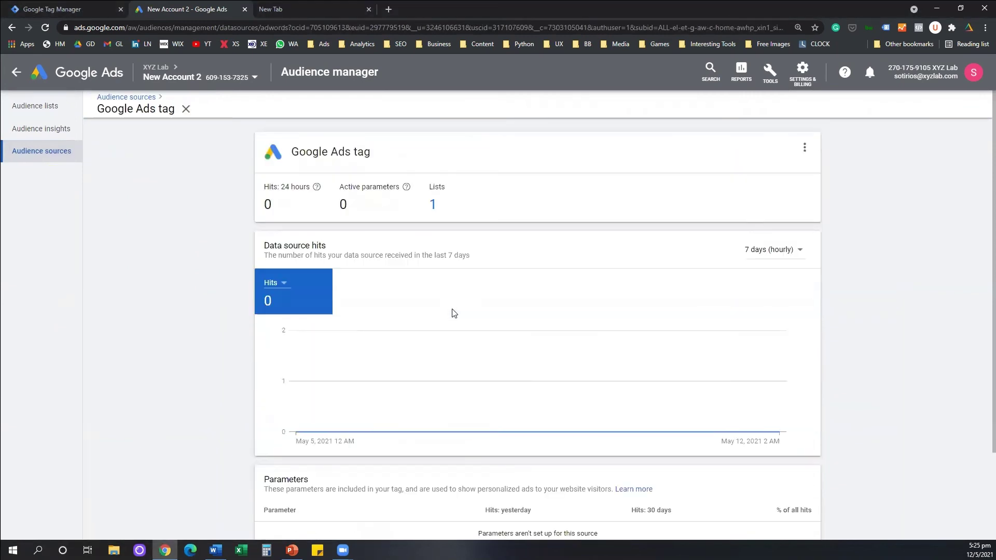
scroll(453, 312, "down", 3)
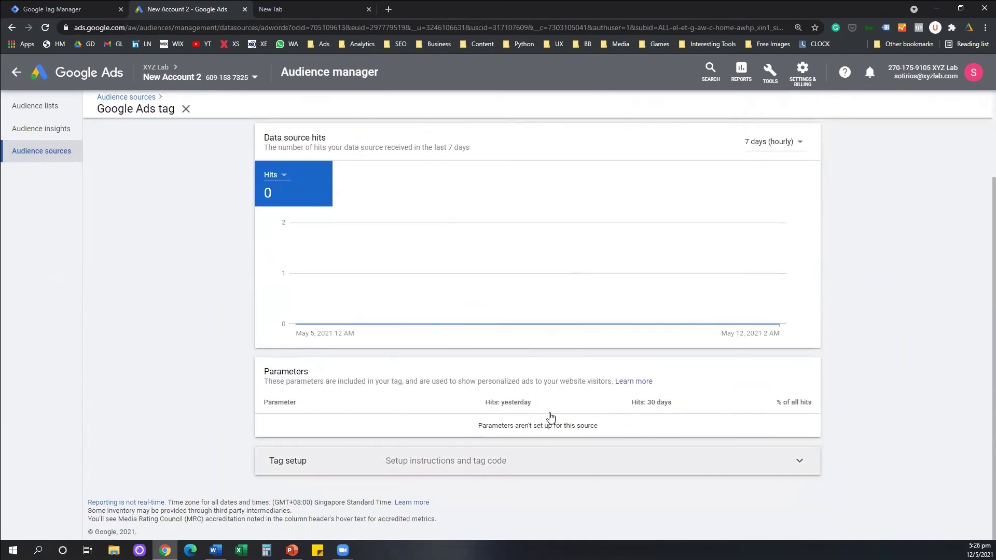
left_click(799, 462)
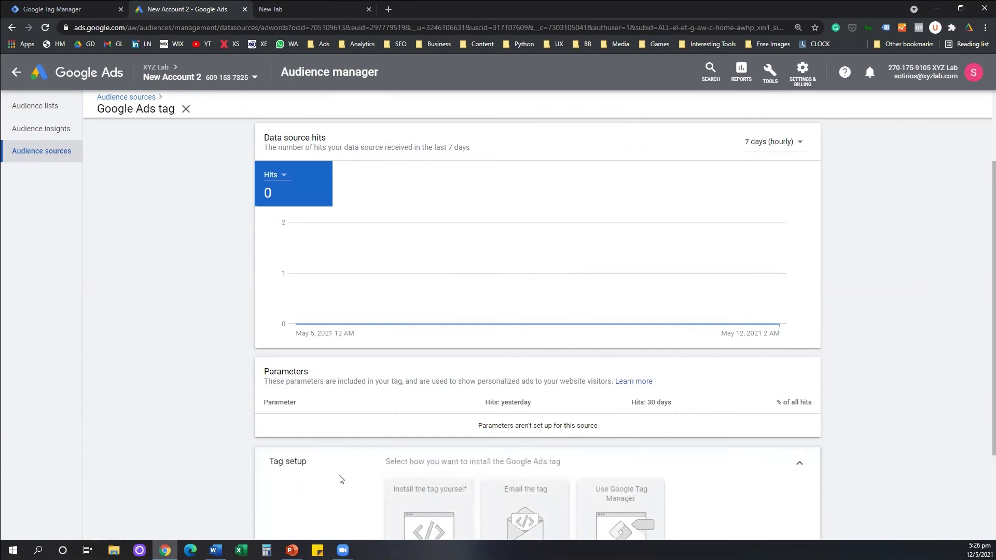
scroll(342, 475, "down", 3)
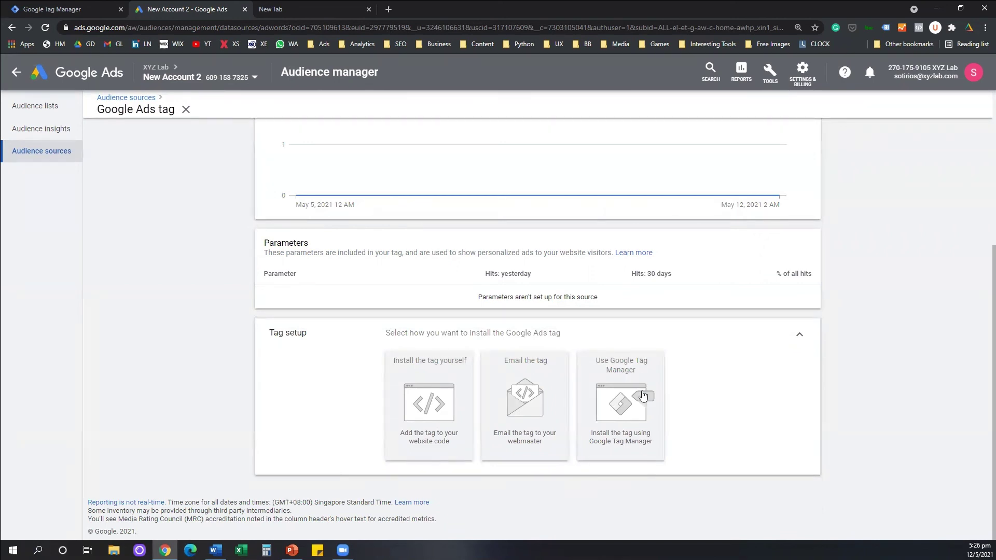
left_click(771, 78)
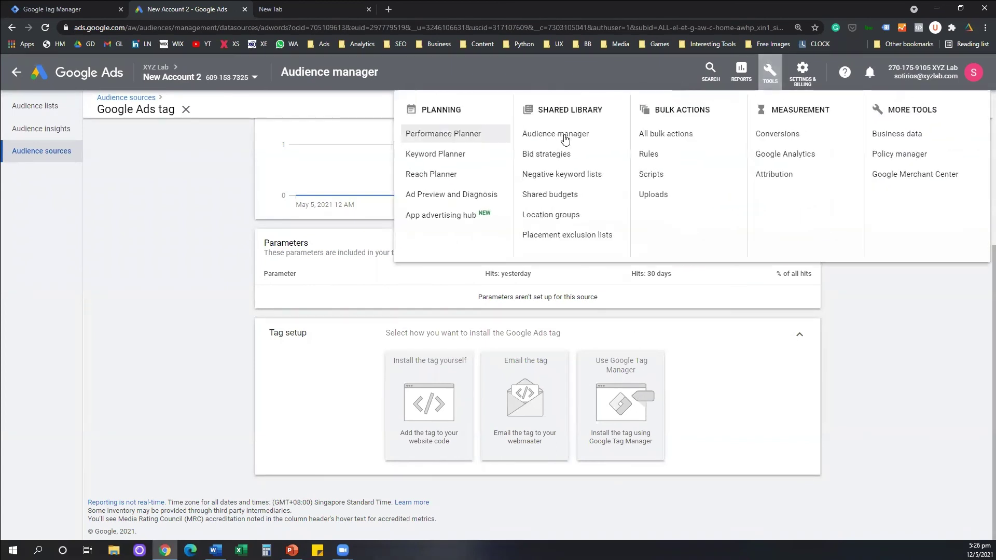
left_click(126, 219)
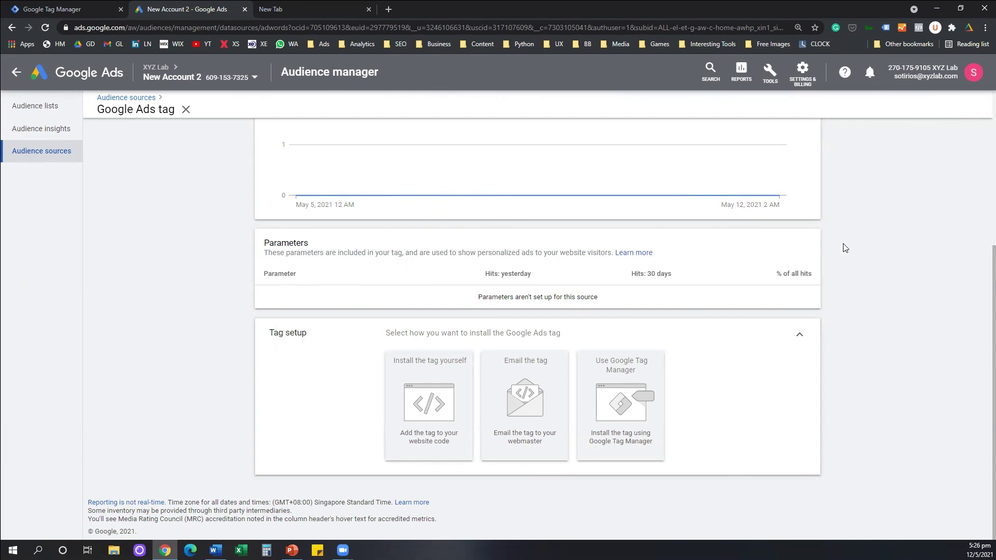
Choose the Use Google Tag Manager install option and copy the displayed Conversion ID.
left_click(634, 372)
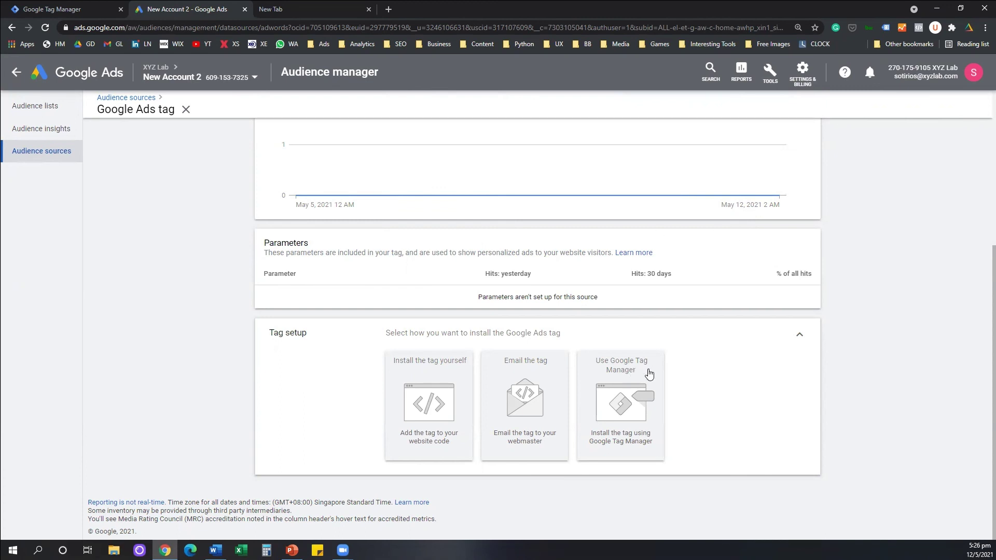
double_click(419, 407)
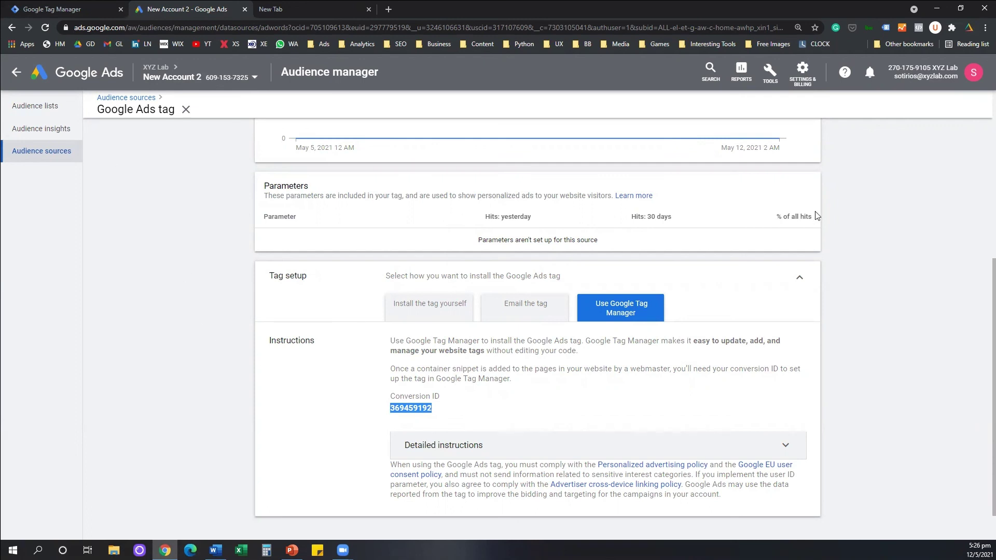
Switch back to the Google Tag Manager tab showing the test.com workspace with live Version 33.
key("ctrl+shift+Tab")
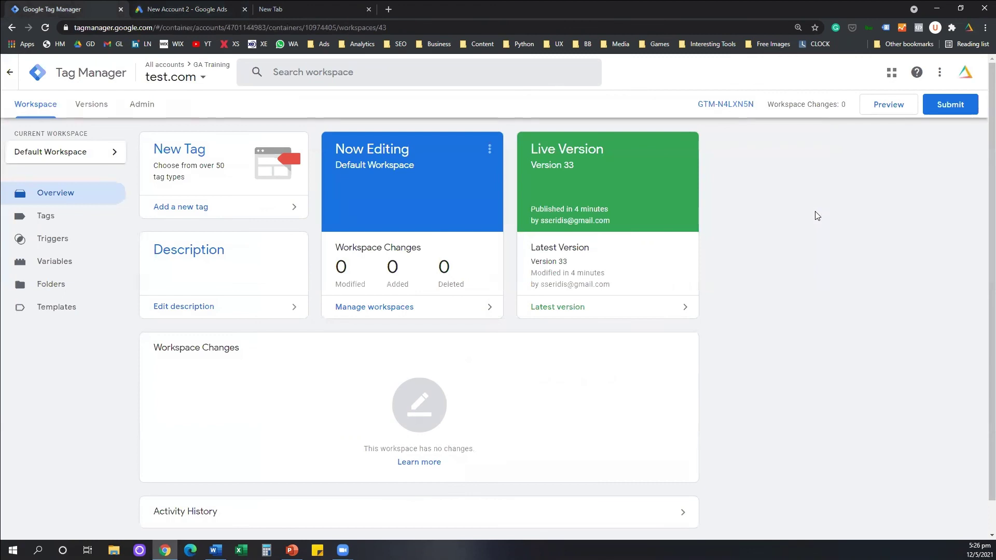